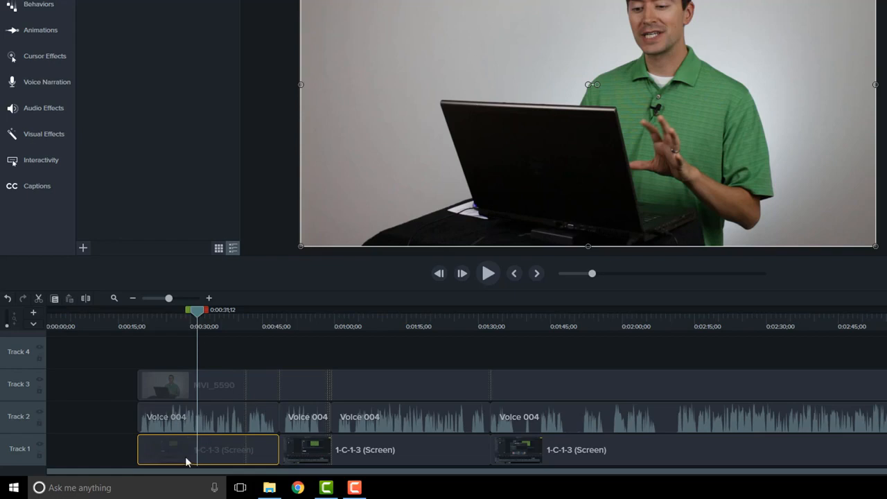
- Move the first 1-C-1-3 (Screen) clip from Track 1 to Track 4, and try narrowing it on the canvas
drag(231, 463, 212, 360)
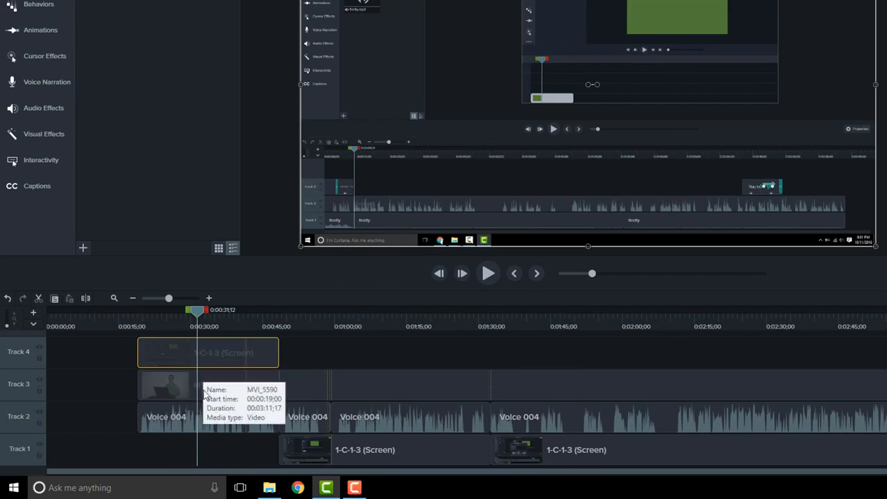
drag(875, 84, 644, 84)
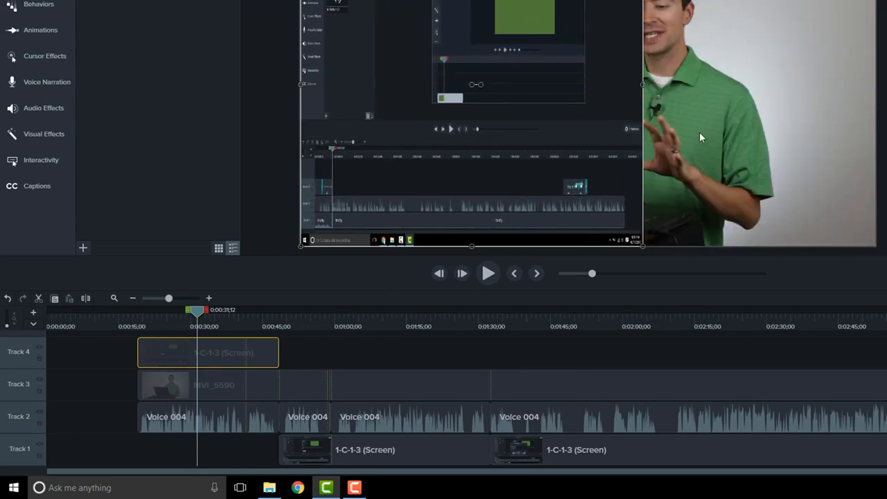
key(ctrl+z)
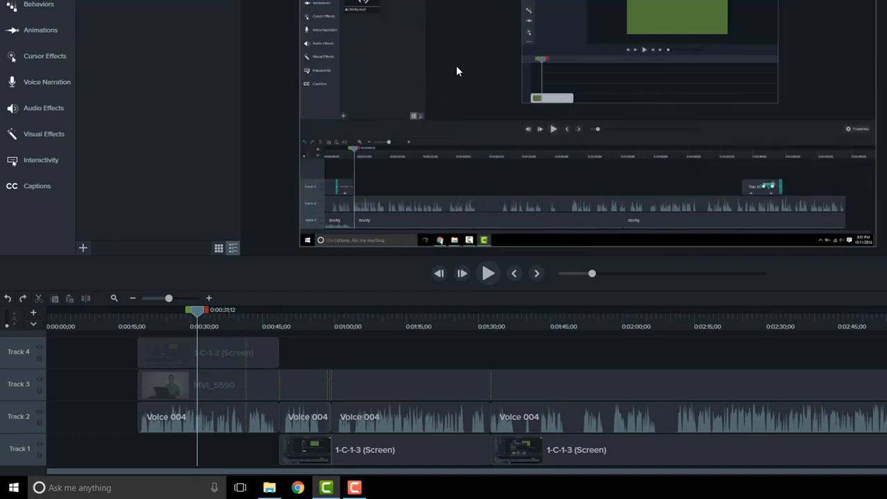
- Send the screen recording clip to the back of the canvas order, and return it to the start of Track 1
click(456, 65)
right_click(456, 65)
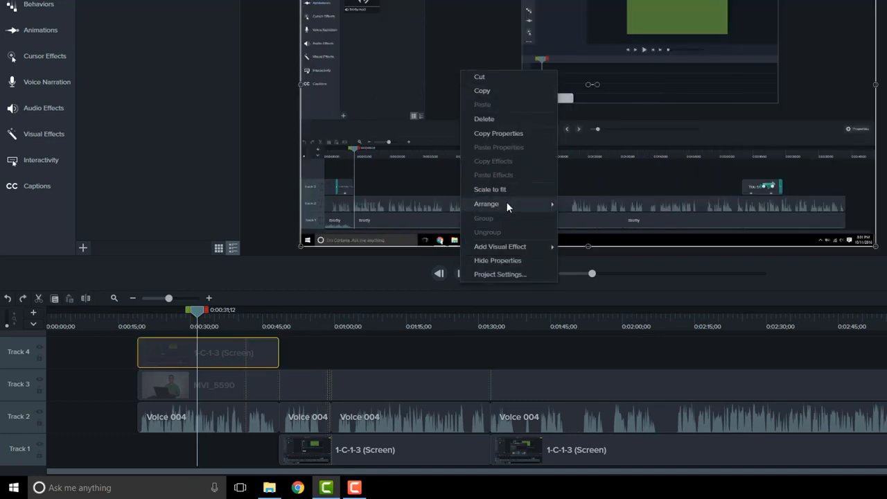
mouse_move(507, 206)
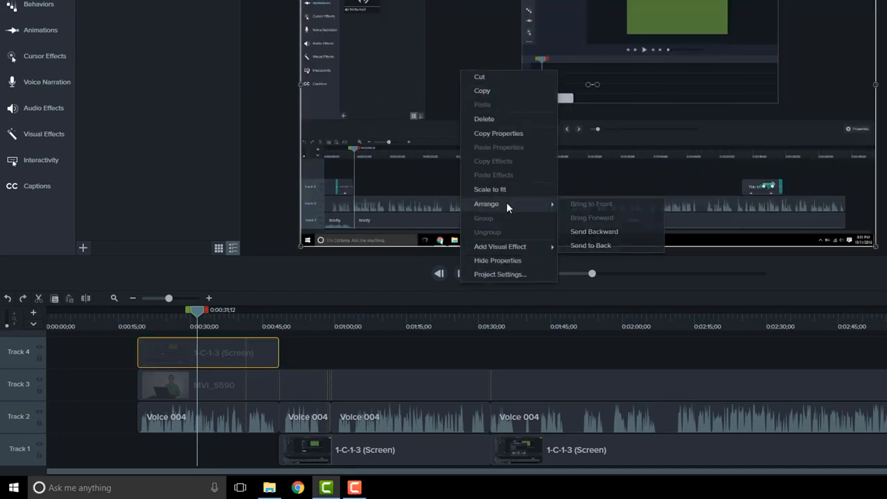
click(602, 245)
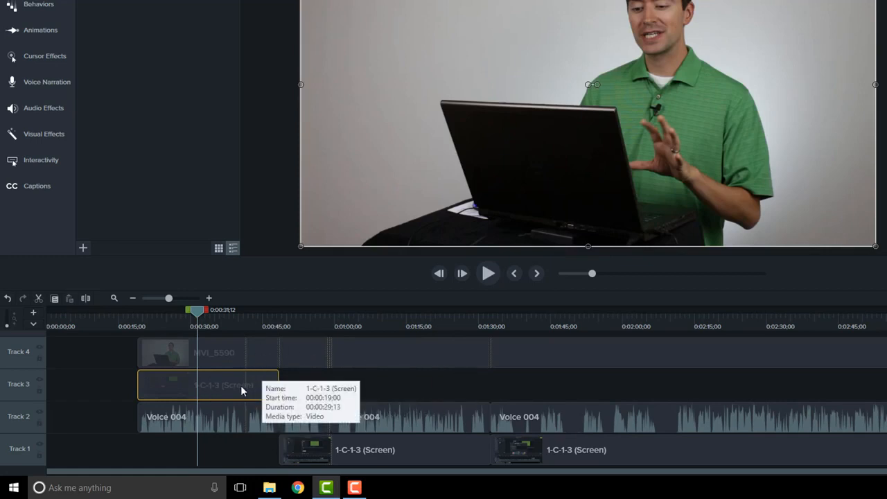
drag(230, 386, 233, 474)
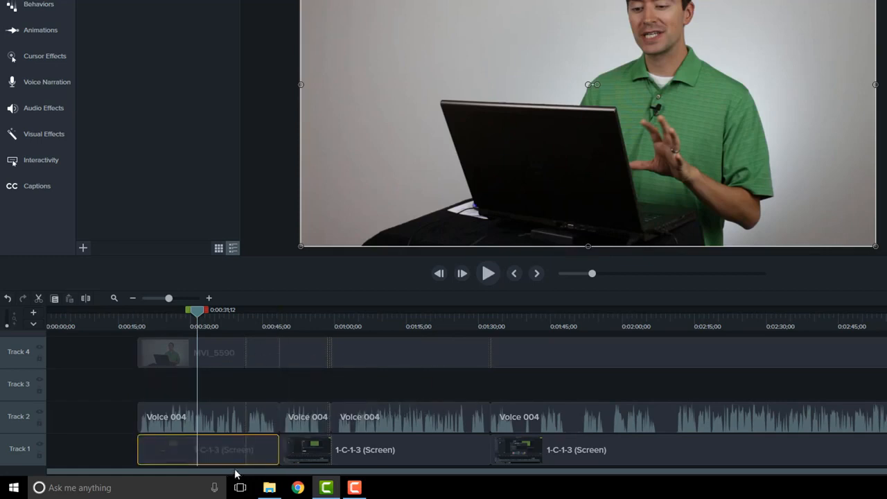
- Send the MVI_5590 presenter clip to the back of the canvas order, and move it back up to Track 4
right_click(207, 355)
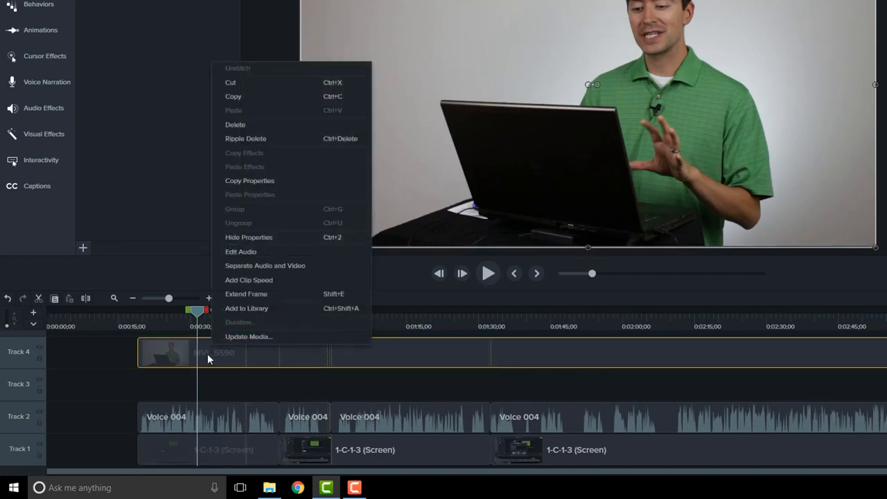
right_click(534, 67)
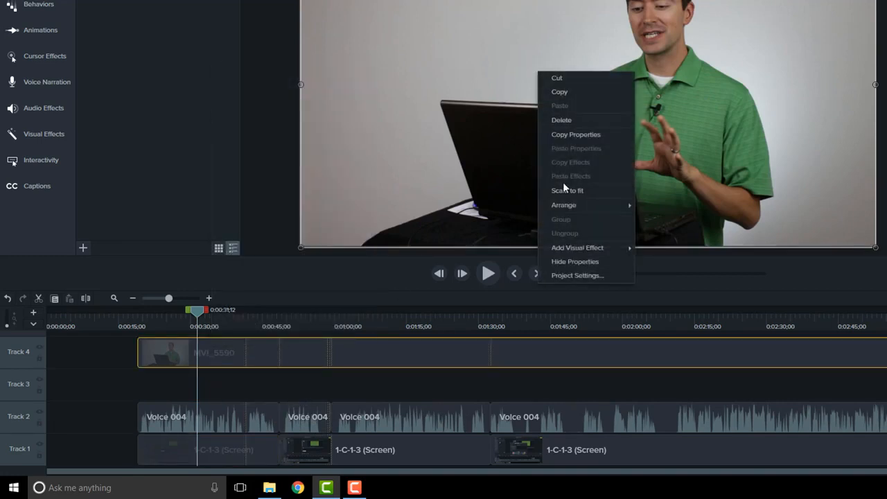
mouse_move(585, 203)
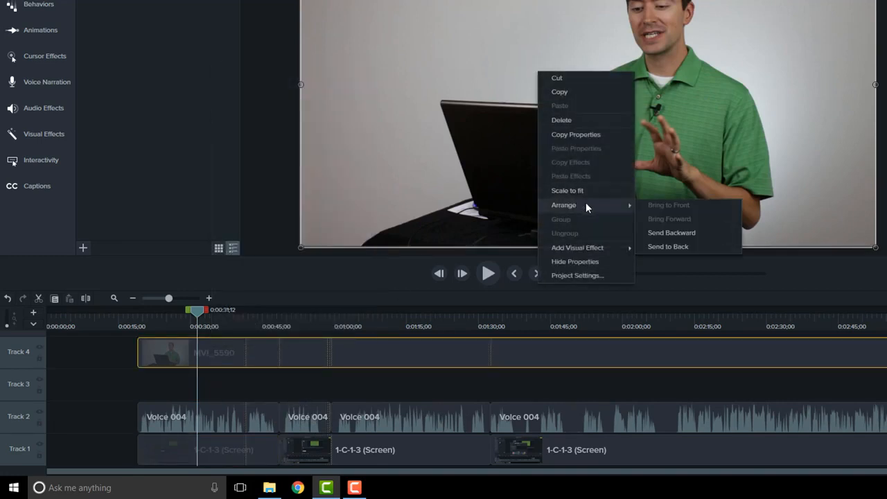
click(668, 247)
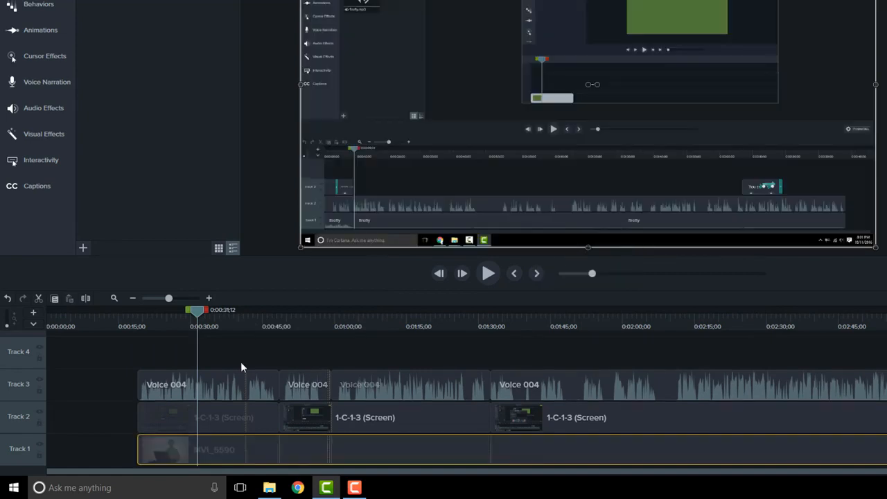
drag(196, 452, 197, 341)
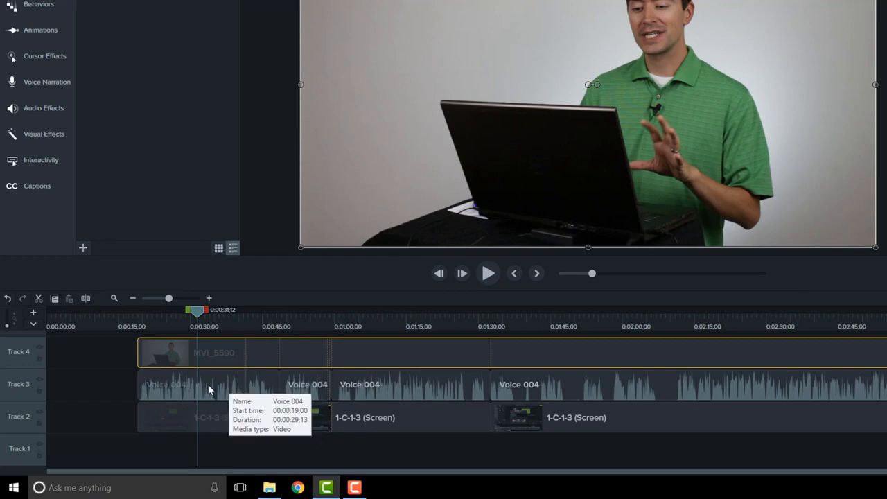
- Try moving the first Voice 004 clip from Track 3 down to the empty Track 1, and undo each move
click(164, 385)
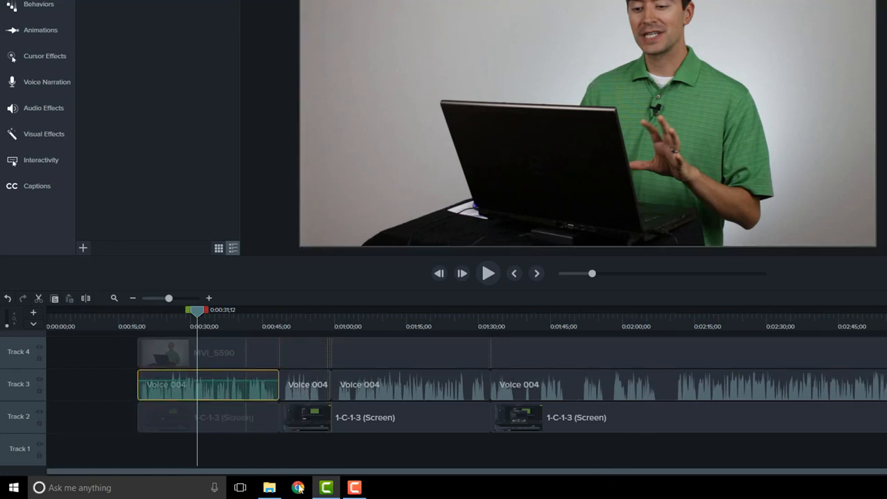
click(111, 387)
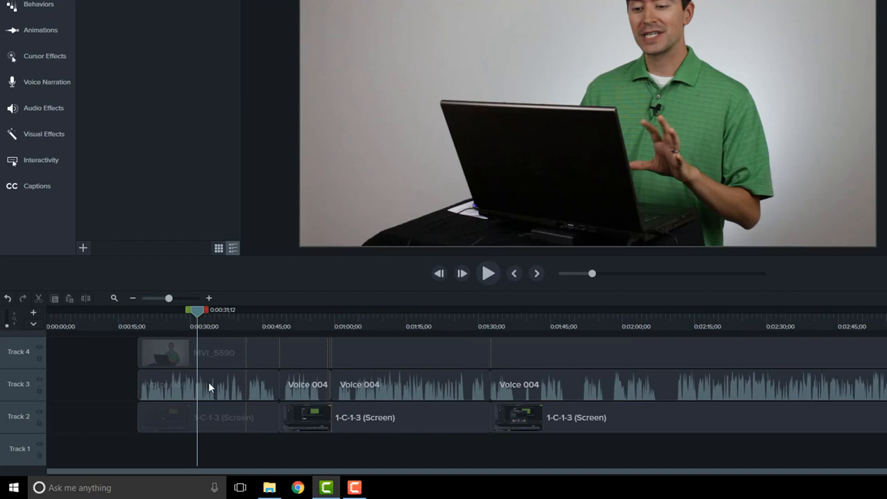
click(209, 387)
drag(214, 435, 215, 472)
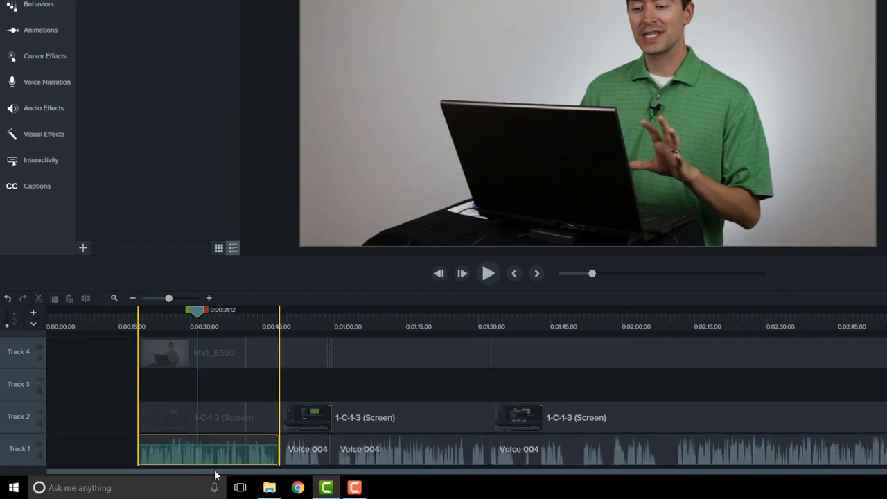
key(ctrl+z)
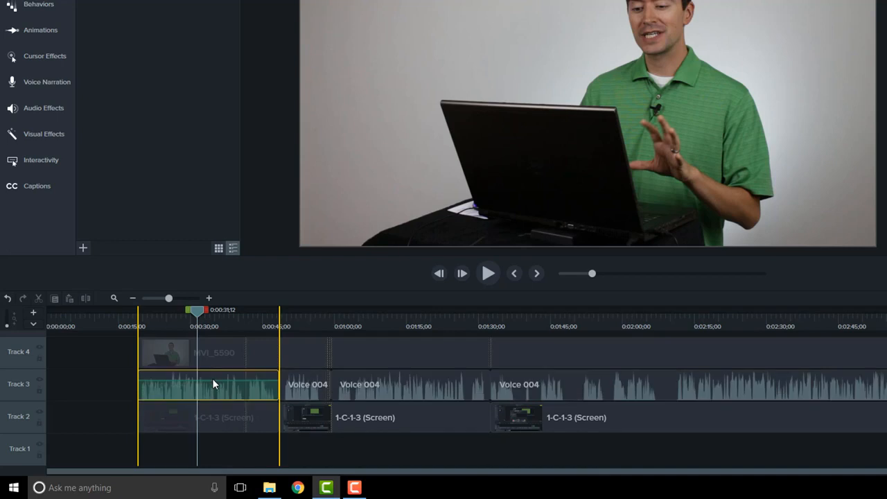
drag(213, 410, 217, 460)
key(ctrl+z)
click(206, 380)
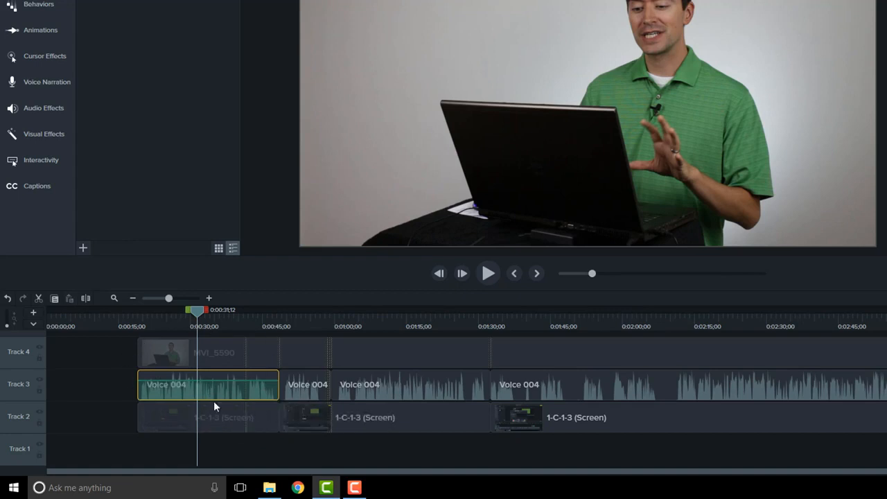
- Select the Voice 004 clips along Track 3 with a selection box, and clear the selection
click(79, 383)
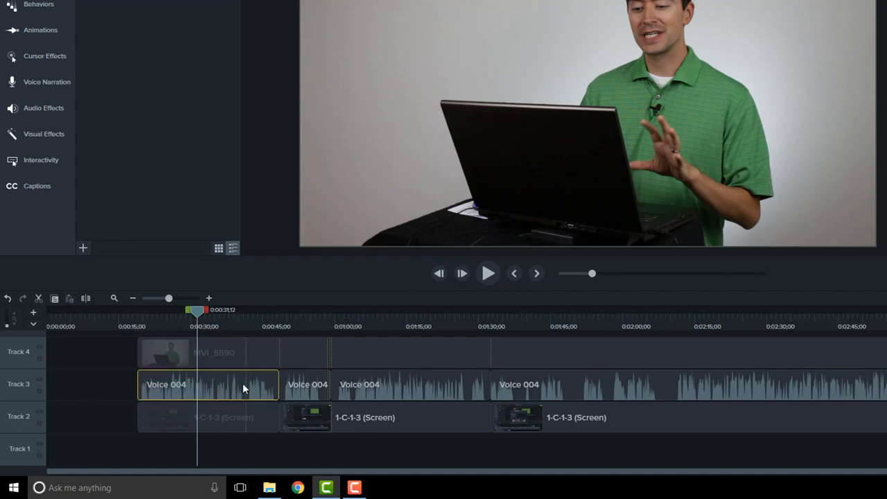
drag(243, 384, 886, 380)
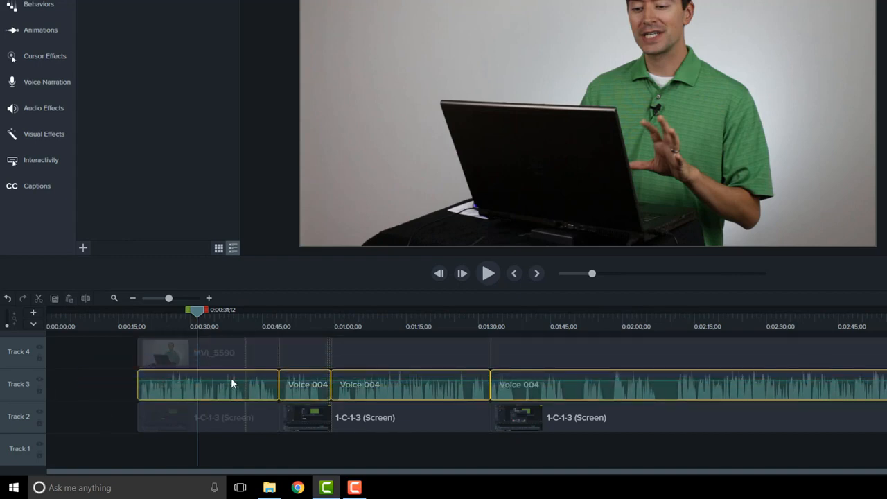
mouse_move(235, 388)
mouse_down()
mouse_move(234, 479)
mouse_move(220, 392)
mouse_move(244, 387)
mouse_up()
click(235, 449)
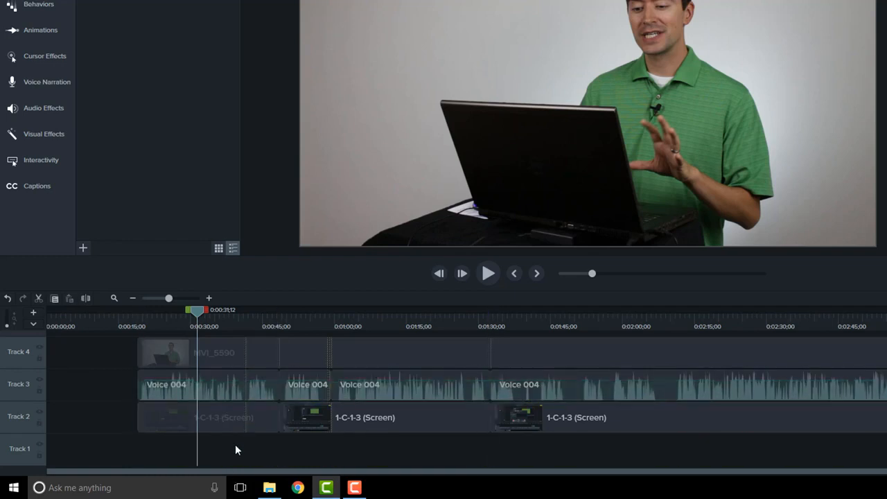
- Select all media on Track 3 and move the Voice 004 clips together down to the empty Track 1
right_click(19, 395)
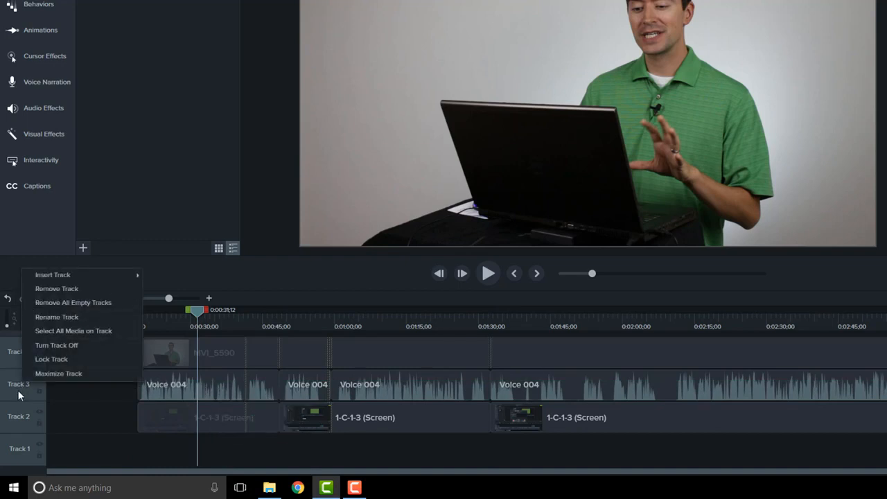
click(118, 330)
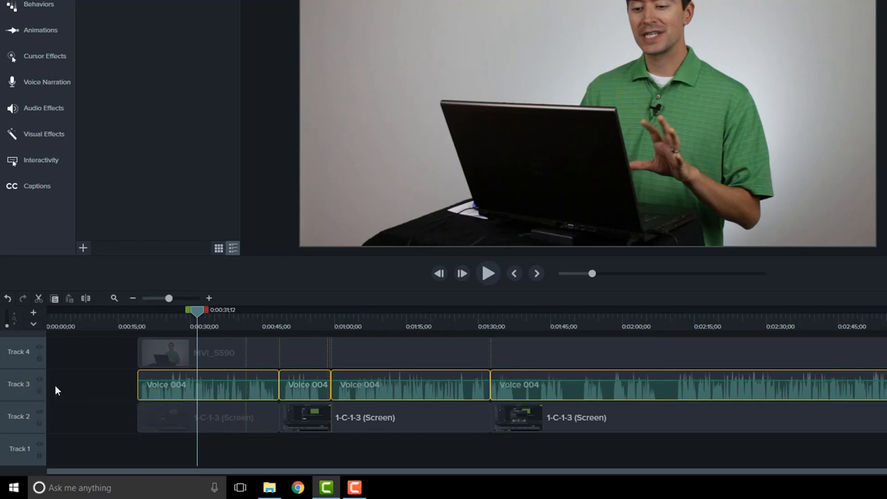
right_click(21, 391)
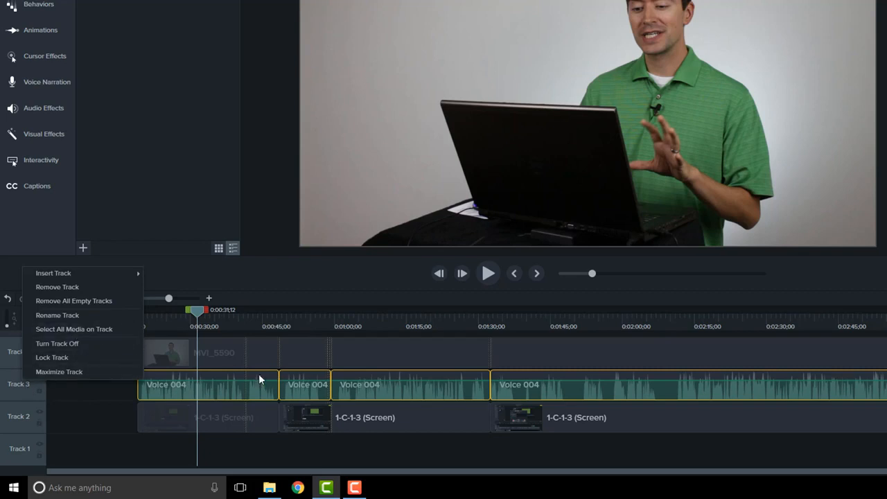
drag(241, 394, 242, 465)
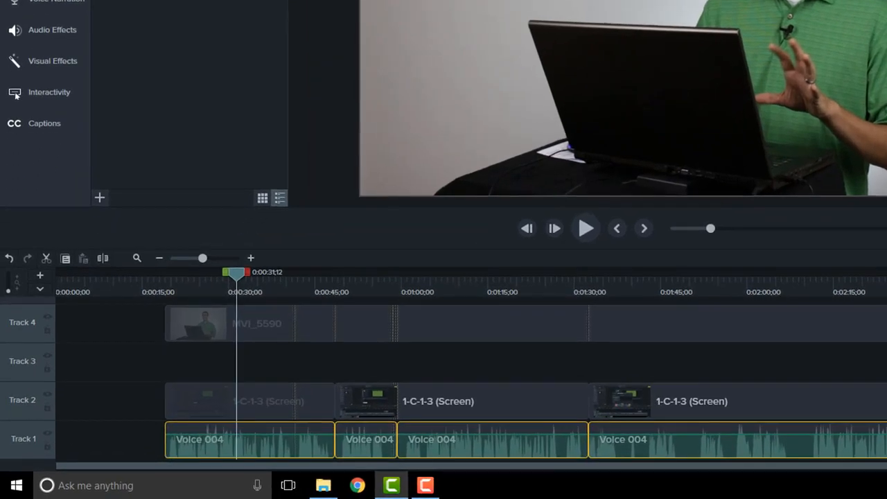
- Rename Track 1 as Voice
click(29, 442)
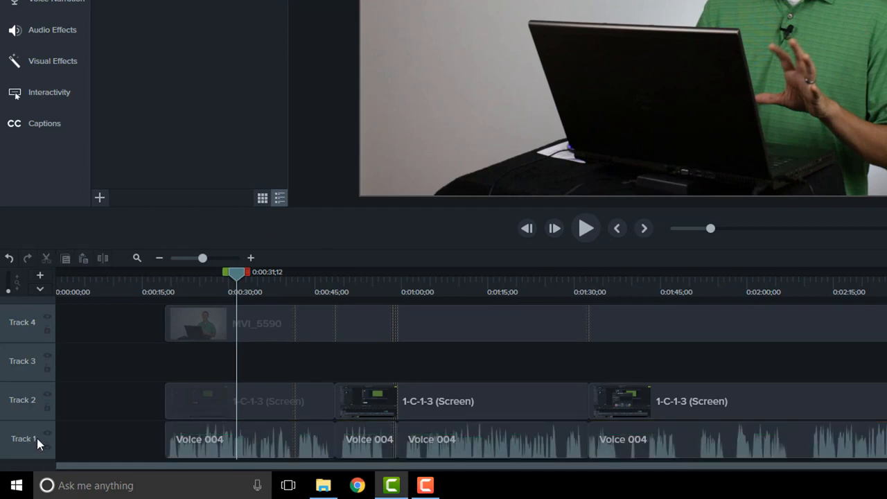
right_click(28, 441)
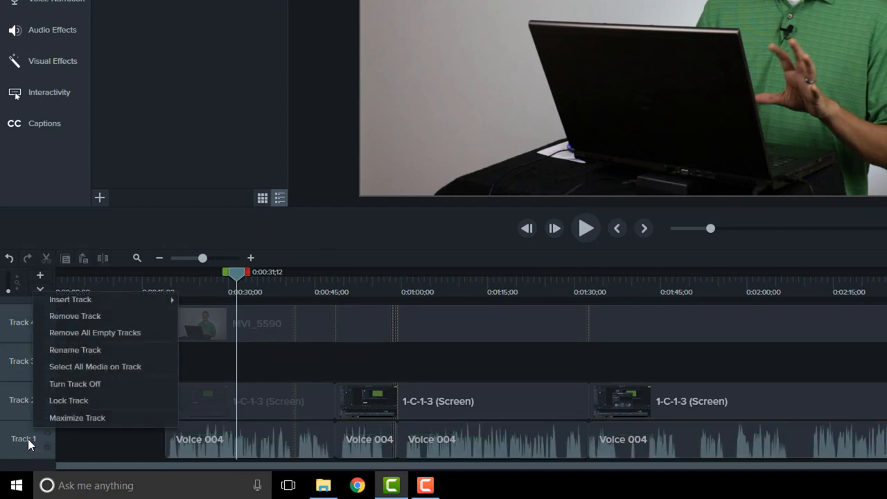
click(99, 351)
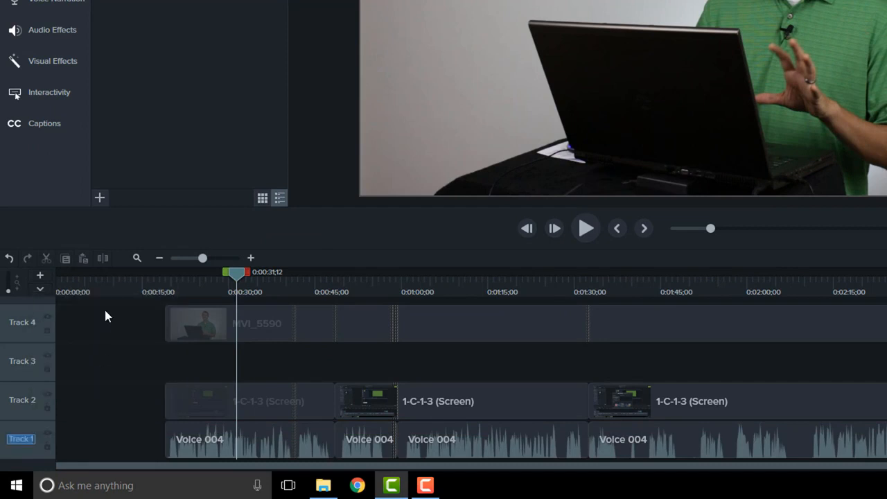
text(Vocals)
key(BackSpace)
key(BackSpace)
key(BackSpace)
key(BackSpace)
text(ice)
double_click(26, 440)
text(Ace)
key(ctrl+z)
right_click(25, 438)
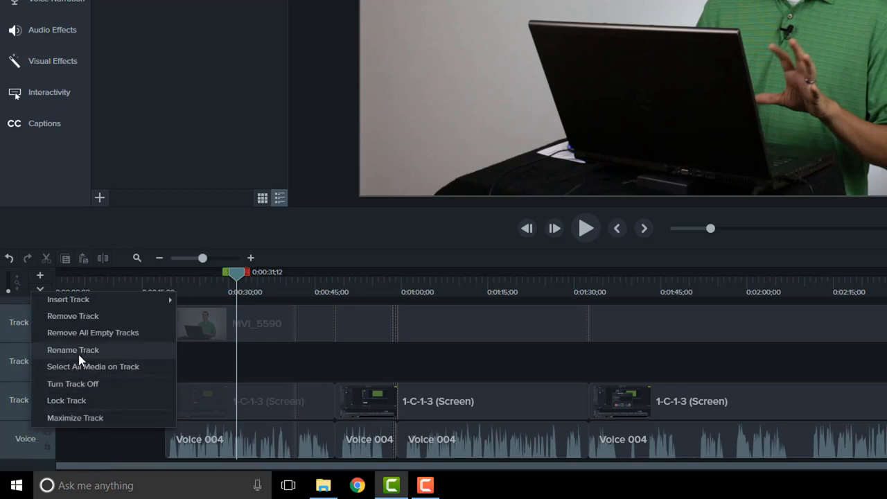
click(96, 435)
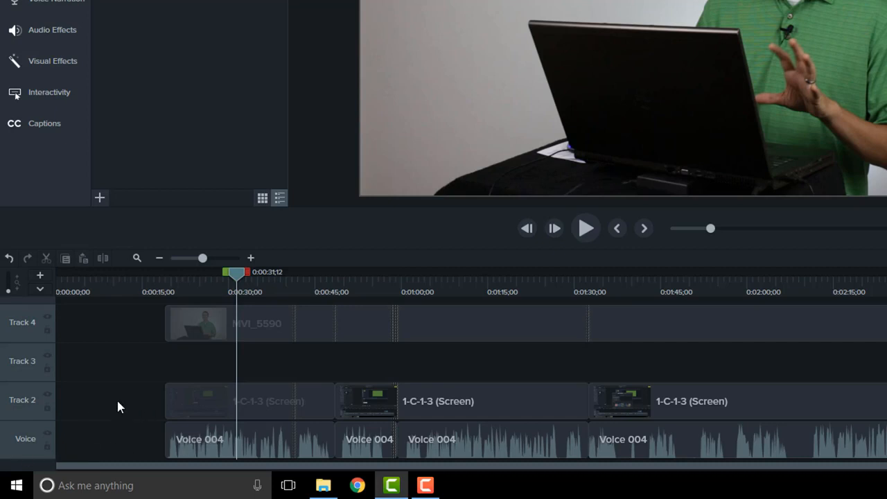
- Select the clips on all tracks with a selection box, and clear the selection
drag(880, 400, 886, 356)
scroll(227, 433, down, 1)
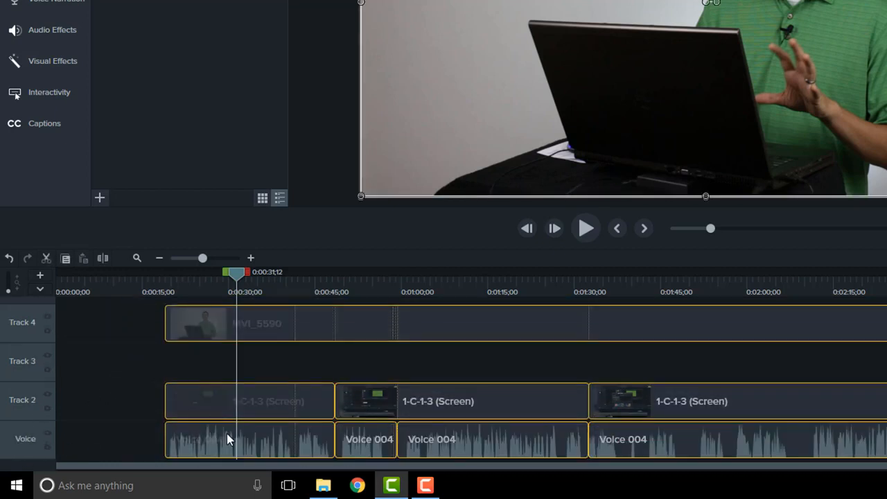
click(109, 431)
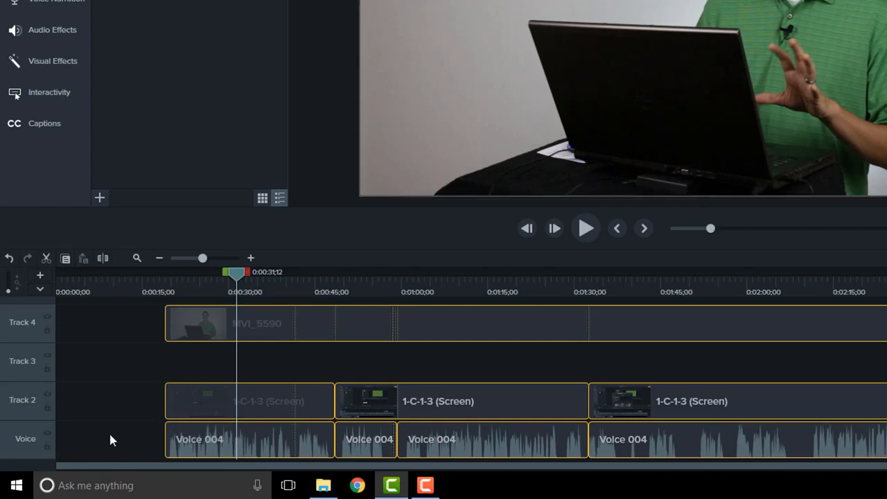
- Insert a new empty track below the Voice track
right_click(27, 437)
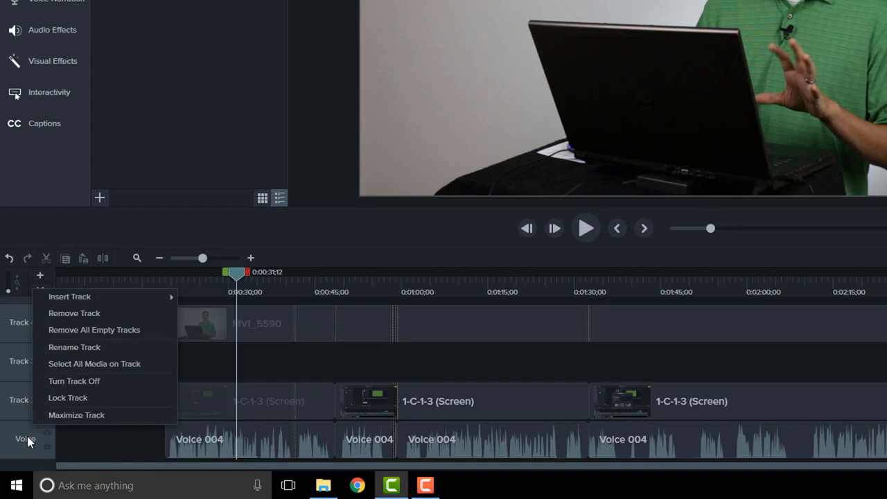
mouse_move(102, 295)
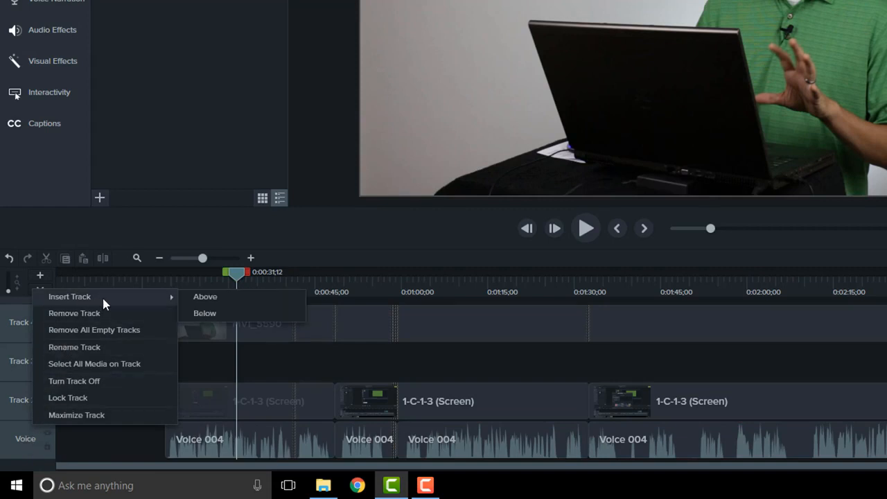
click(223, 314)
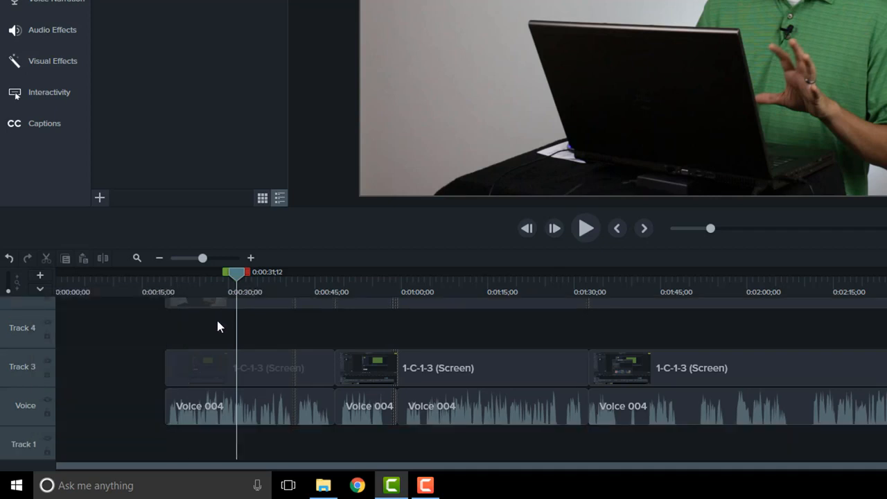
- Rename the empty track below the Voice track as Bkgd
right_click(25, 443)
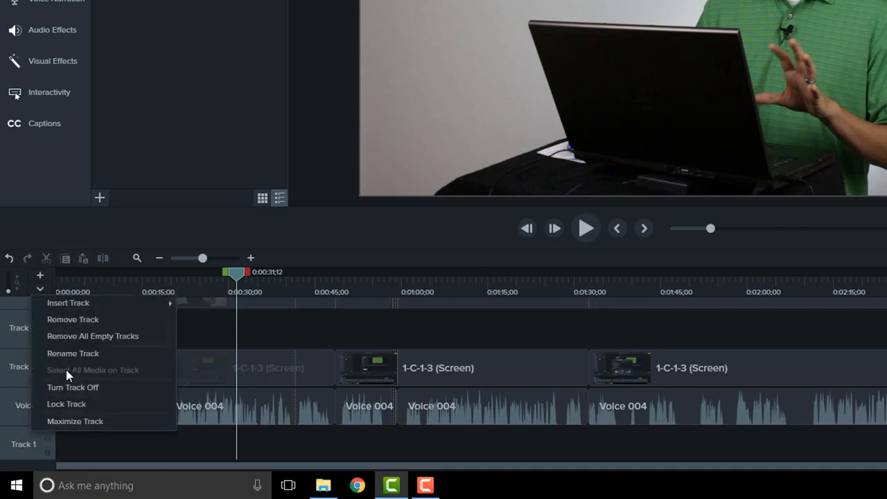
click(70, 355)
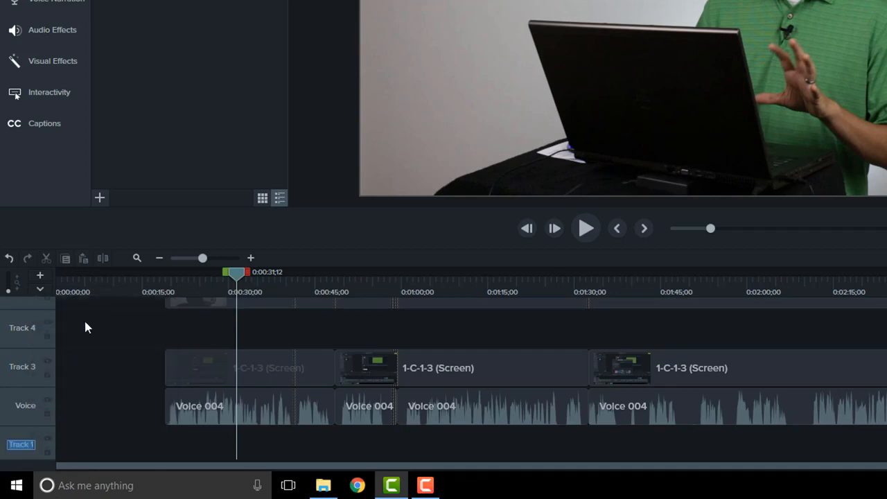
text(Bkgd)
key(Return)
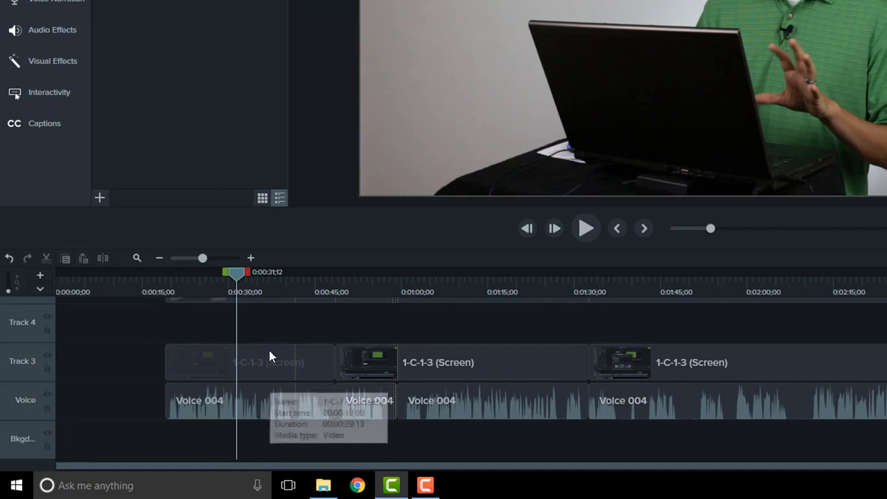
- Move the MVI_5590 clip up from Track 5, one track at a time, to a new Track 8
scroll(270, 344, up, 3)
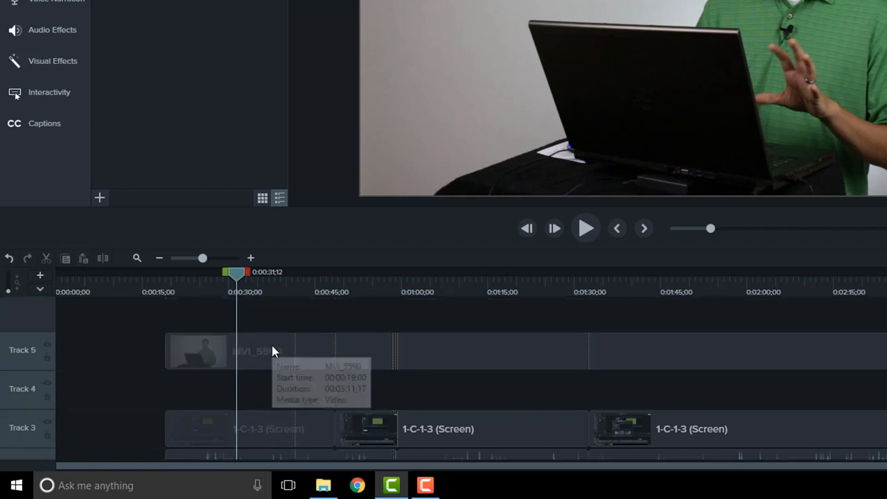
click(213, 348)
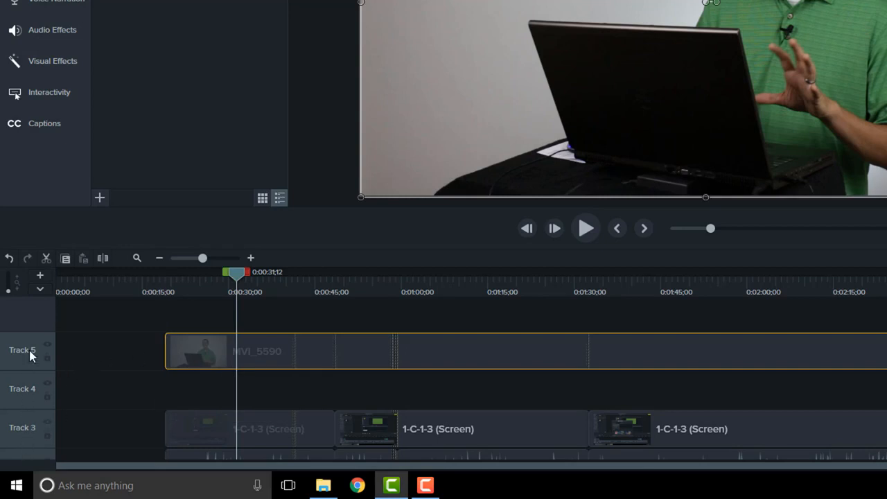
drag(205, 354, 210, 311)
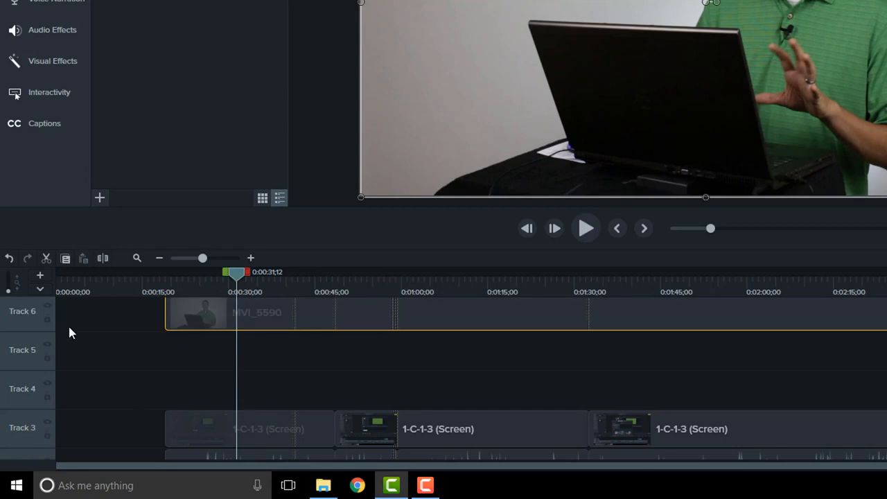
scroll(225, 382, up, 2)
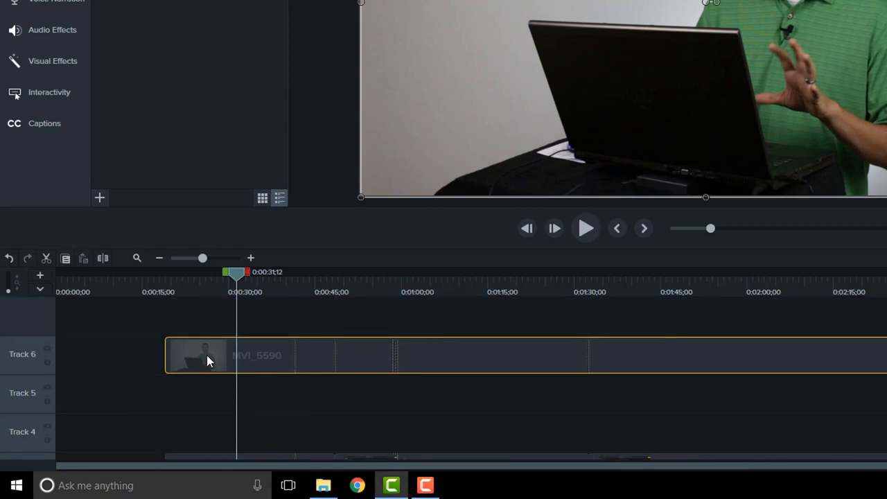
drag(207, 355, 208, 313)
scroll(220, 366, up, 1)
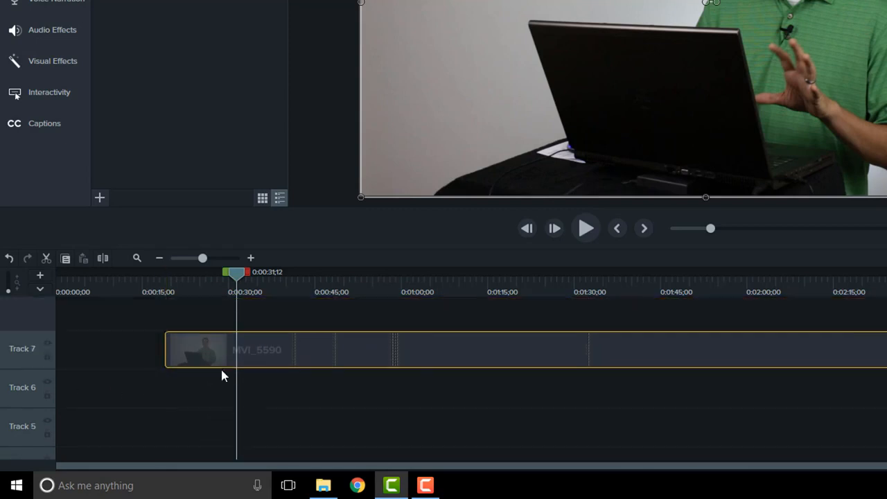
drag(206, 344, 204, 313)
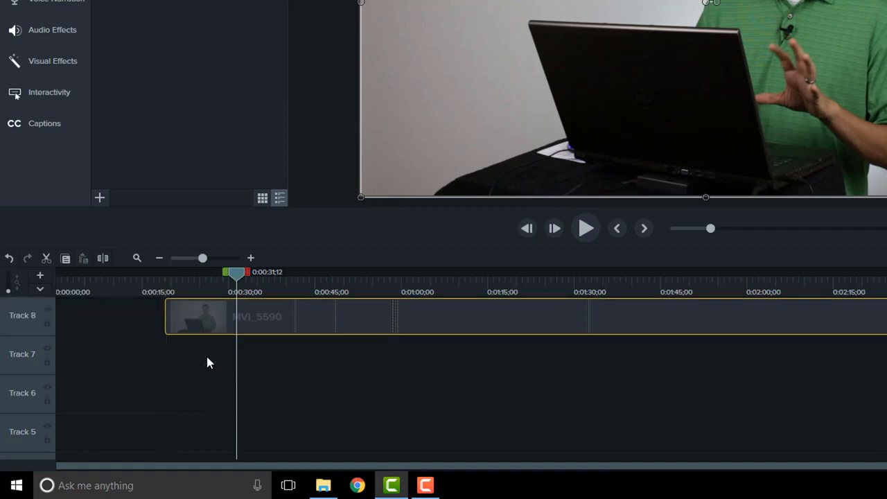
scroll(208, 364, up, 1)
- Remove the empty Track 7, and remove all remaining empty tracks from the timeline
scroll(230, 375, down, 4)
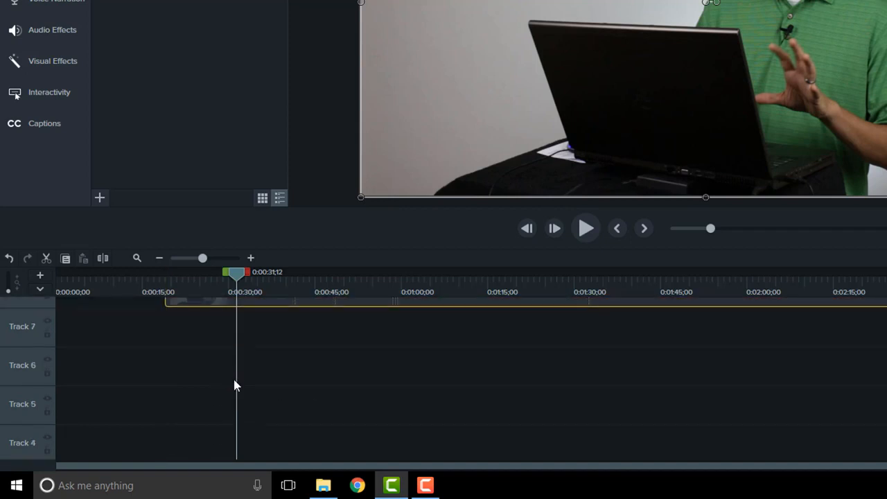
scroll(235, 385, down, 2)
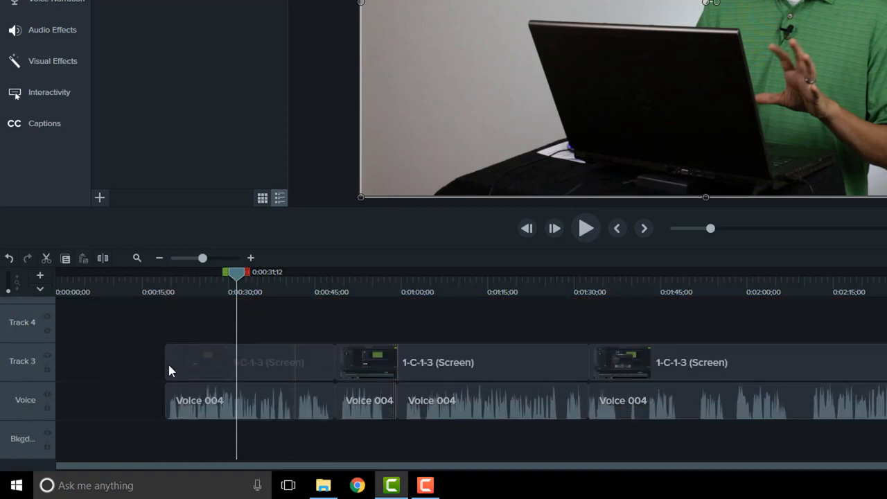
scroll(274, 360, up, 4)
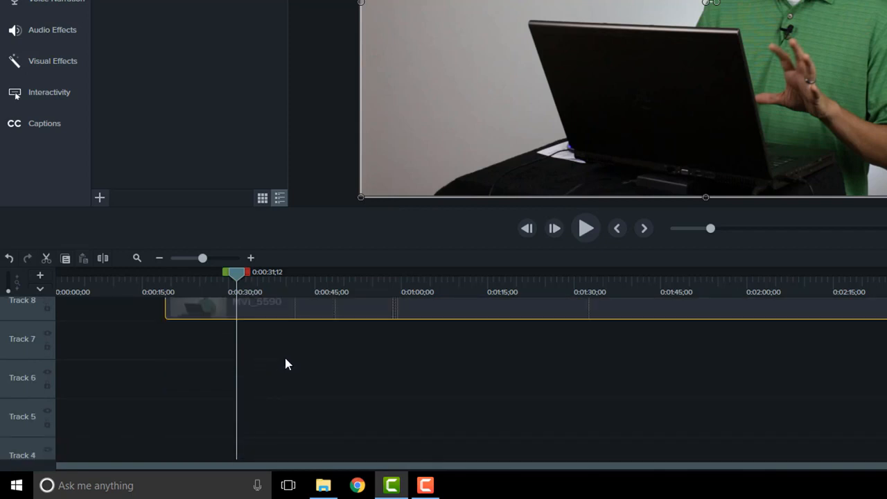
right_click(16, 335)
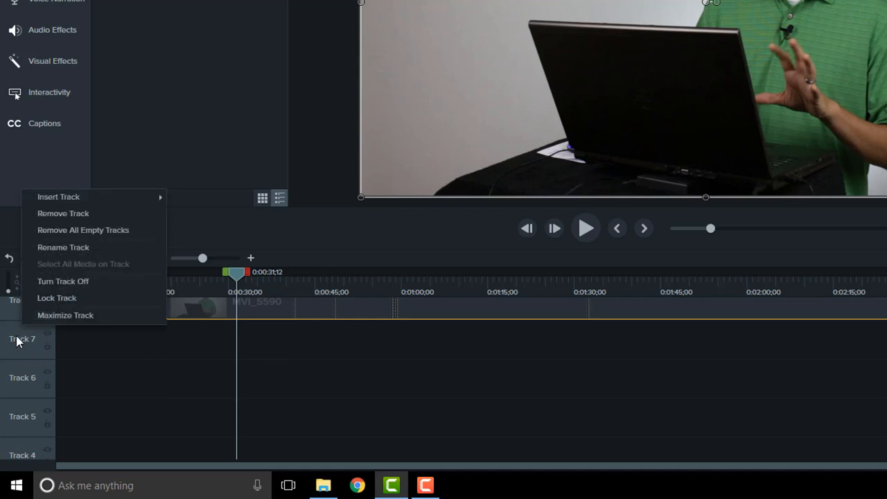
click(91, 213)
scroll(245, 402, down, 4)
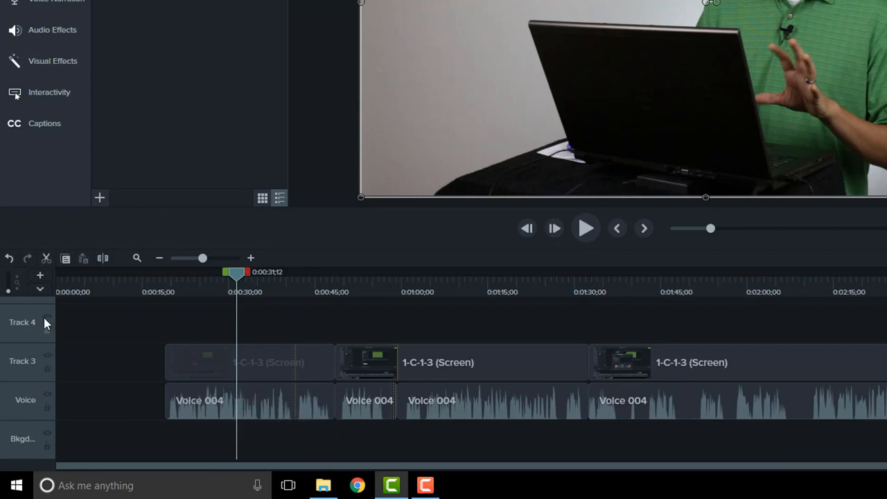
right_click(23, 328)
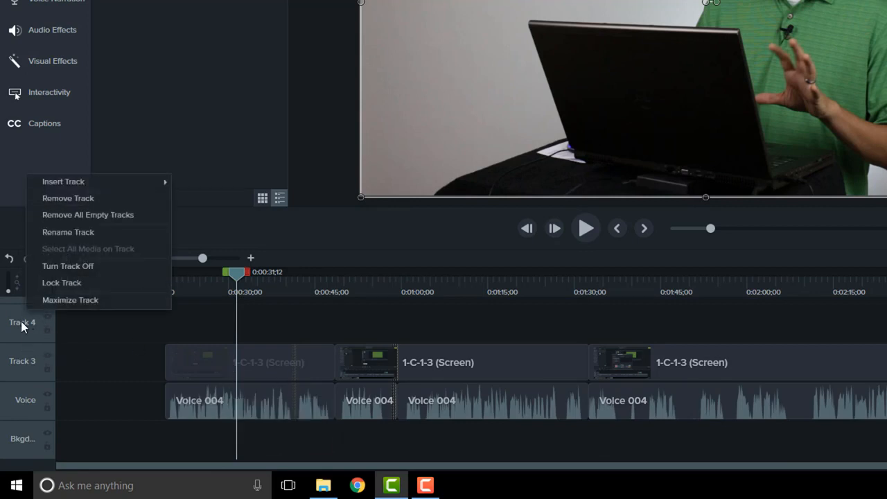
click(149, 221)
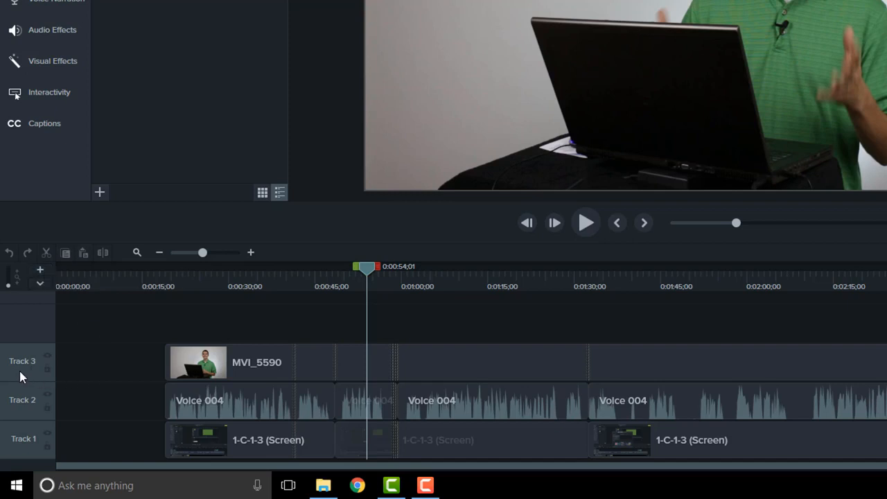
- Add two new empty tracks above the MVI_5590 clip's track
click(40, 272)
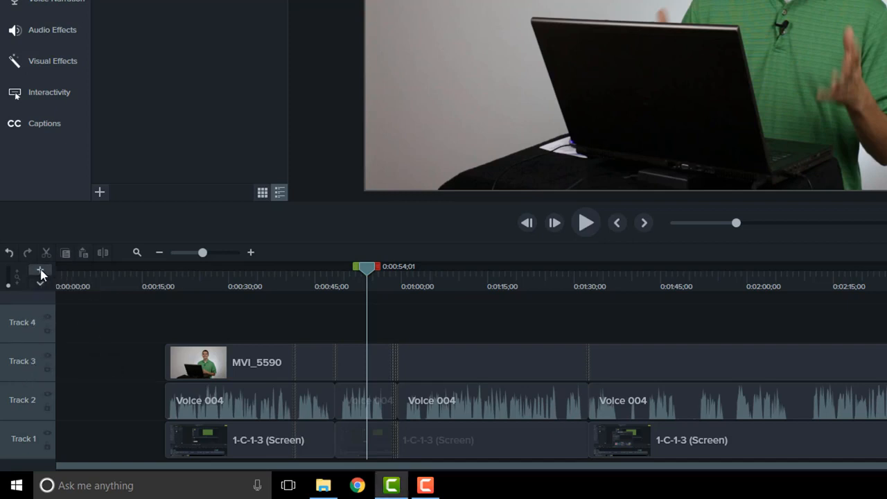
click(40, 271)
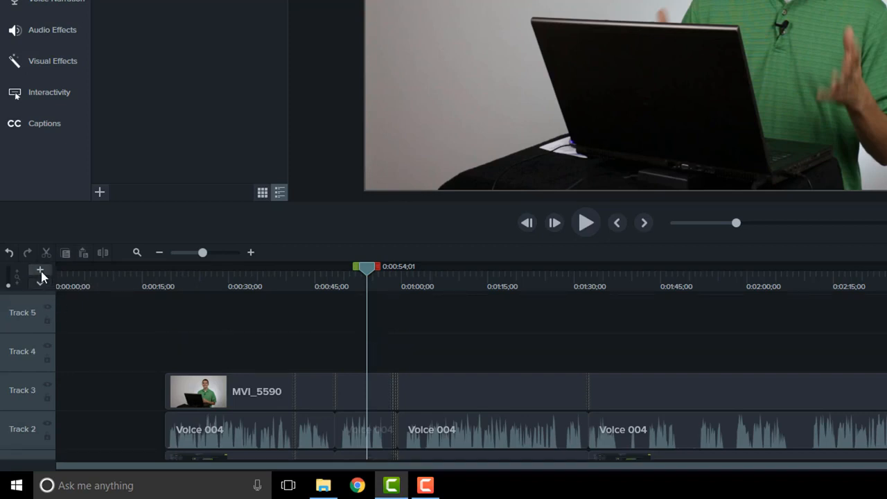